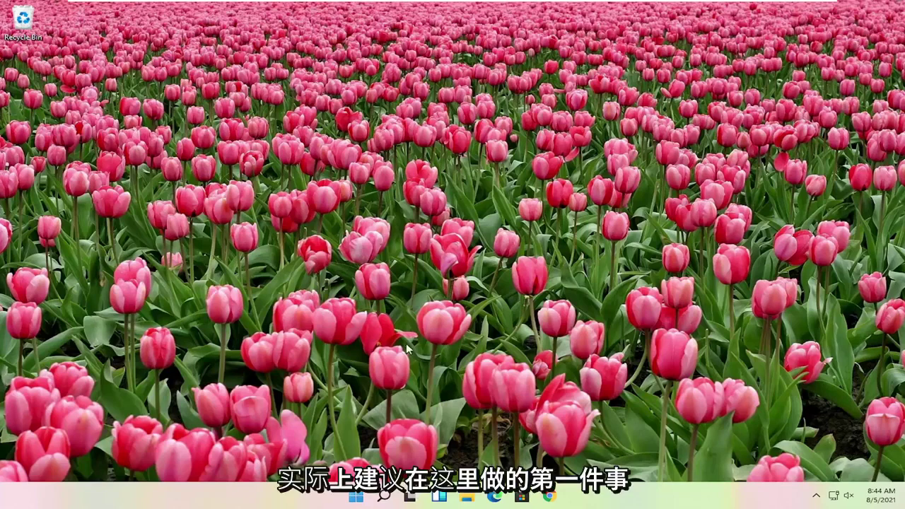
right_click(355, 496)
mouse_move(345, 453)
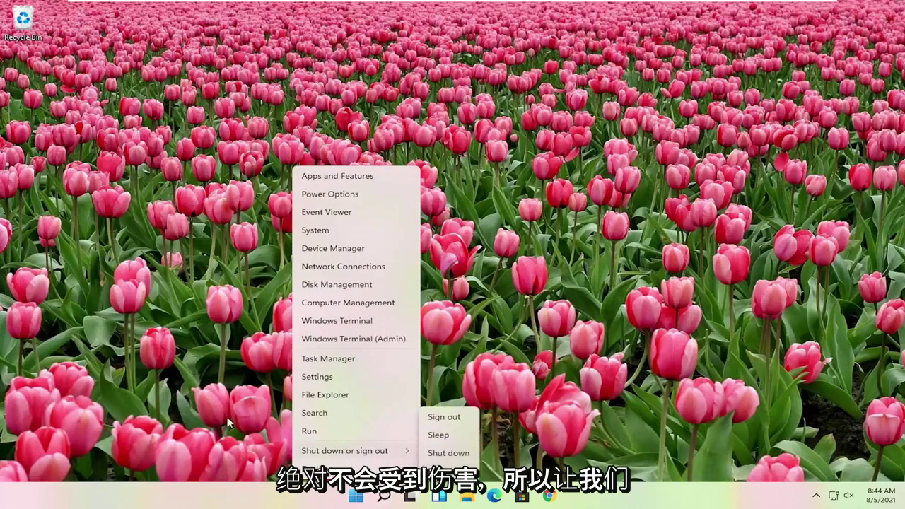
click(226, 421)
right_click(355, 496)
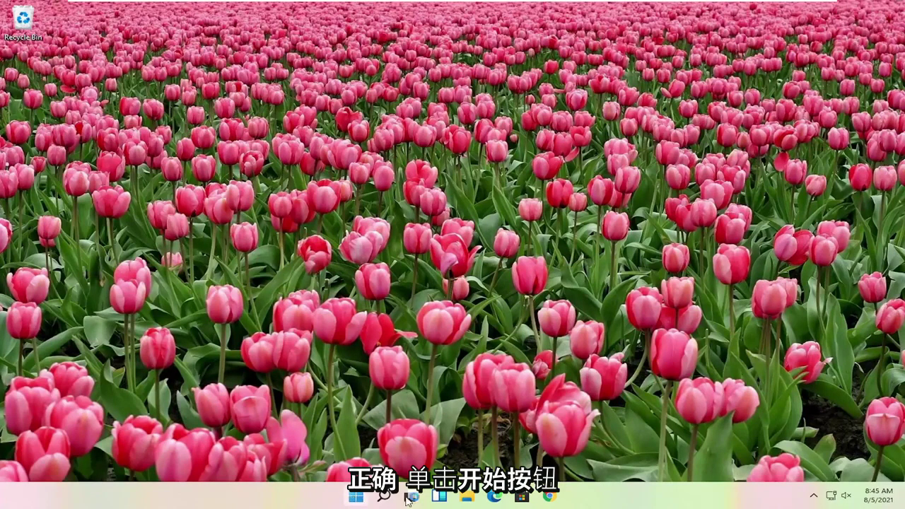
Launch Task Manager from the Win+X menu and move its window higher on screen.
right_click(356, 496)
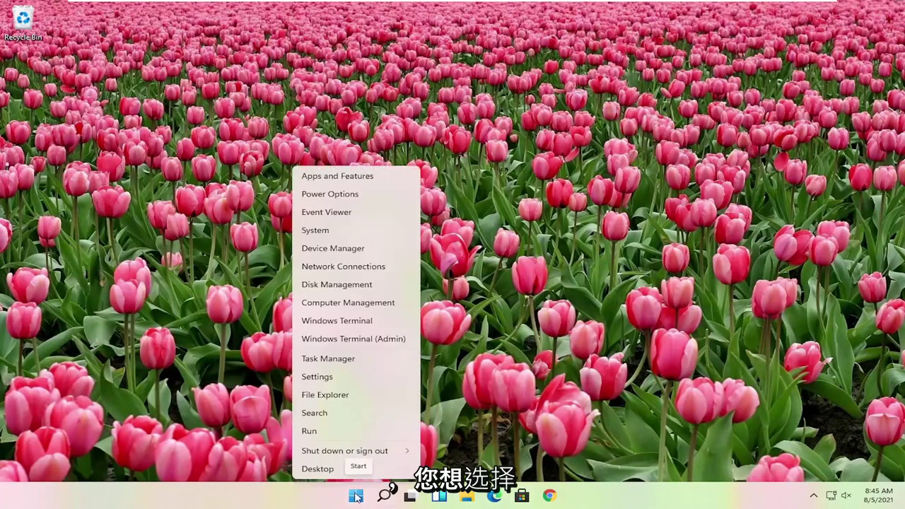
click(340, 362)
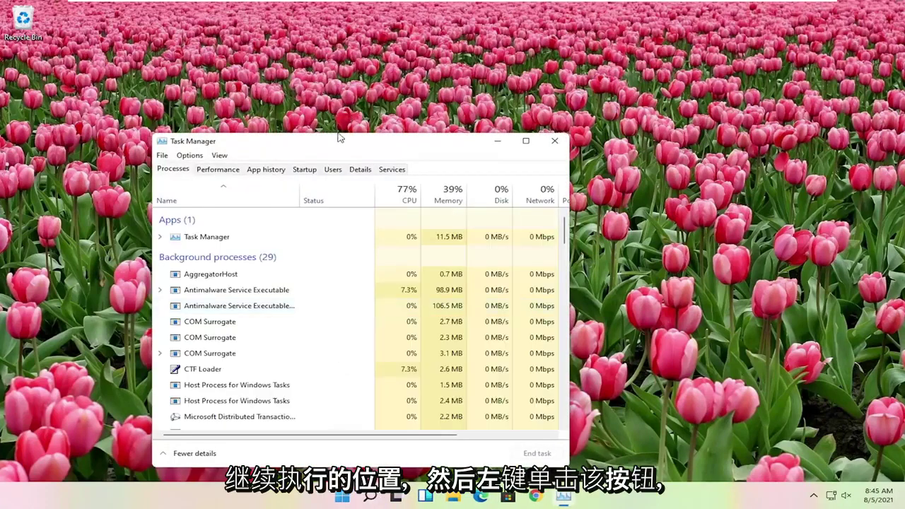
drag(338, 137, 338, 104)
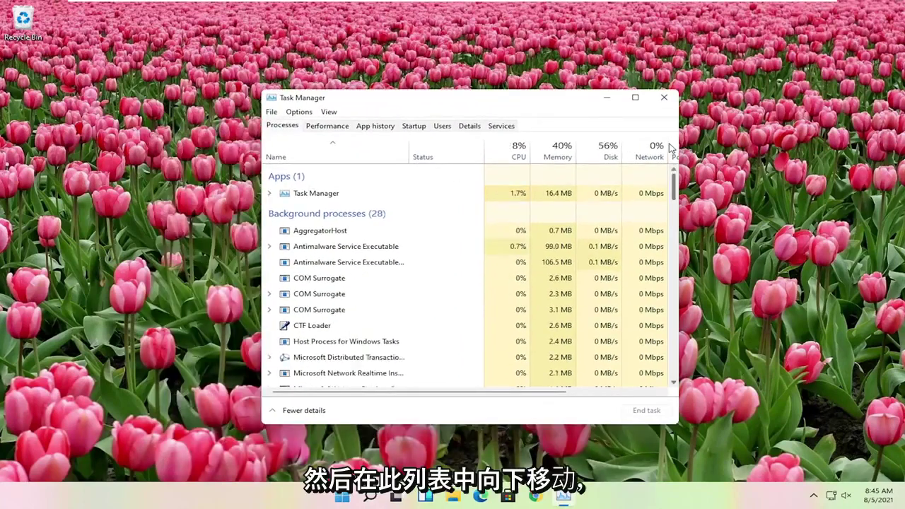
scroll(424, 240, down, 15)
scroll(426, 250, up, 6)
scroll(424, 256, up, 8)
scroll(415, 259, down, 4)
scroll(414, 259, down, 10)
Find the Windows Explorer process in the list and restart it.
click(354, 272)
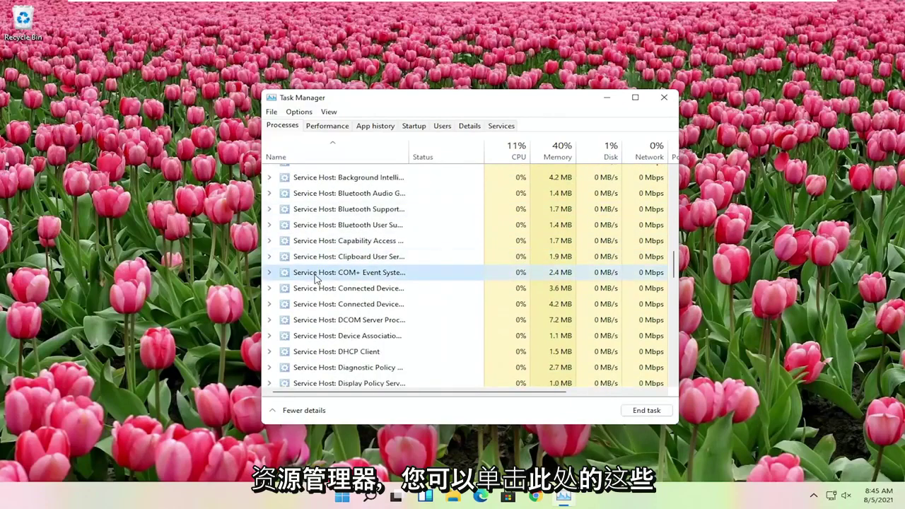
key(w)
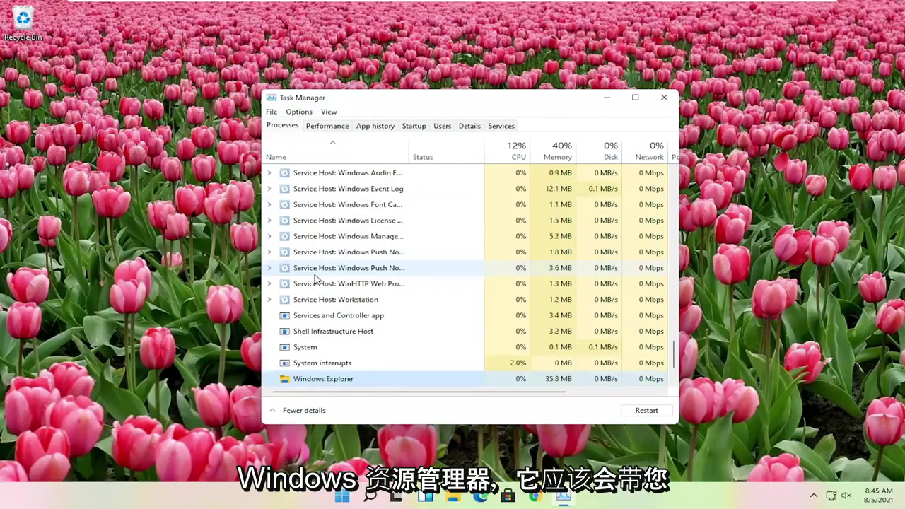
scroll(311, 304, down, 2)
right_click(305, 315)
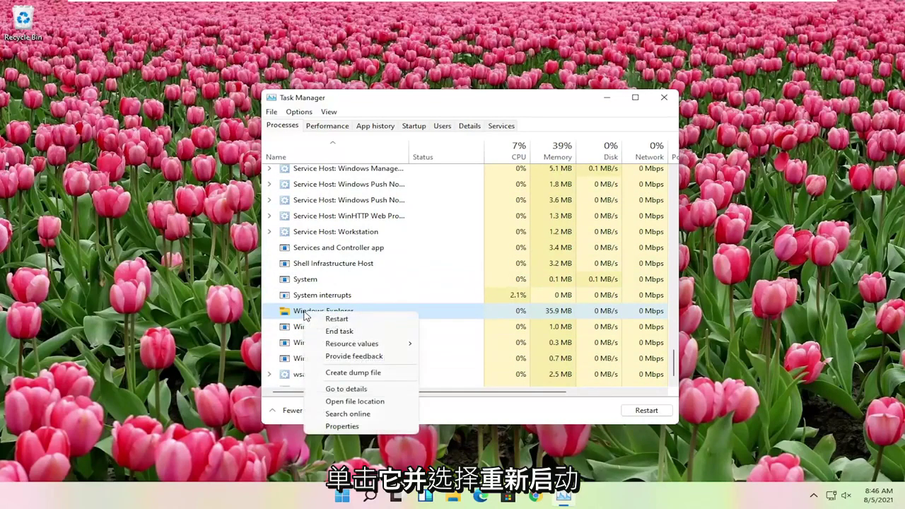
click(338, 320)
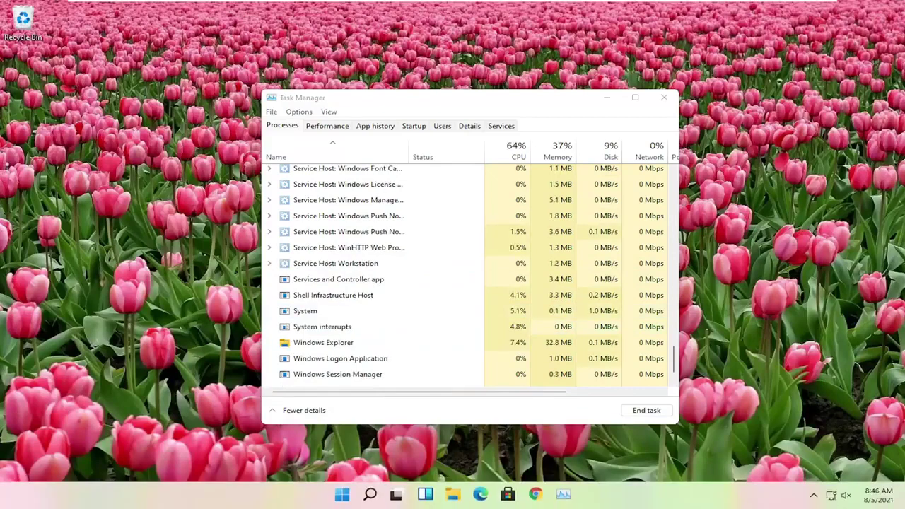
Confirm the Start menu opens and closes twice, then close Task Manager.
click(349, 487)
click(346, 500)
click(344, 497)
click(345, 498)
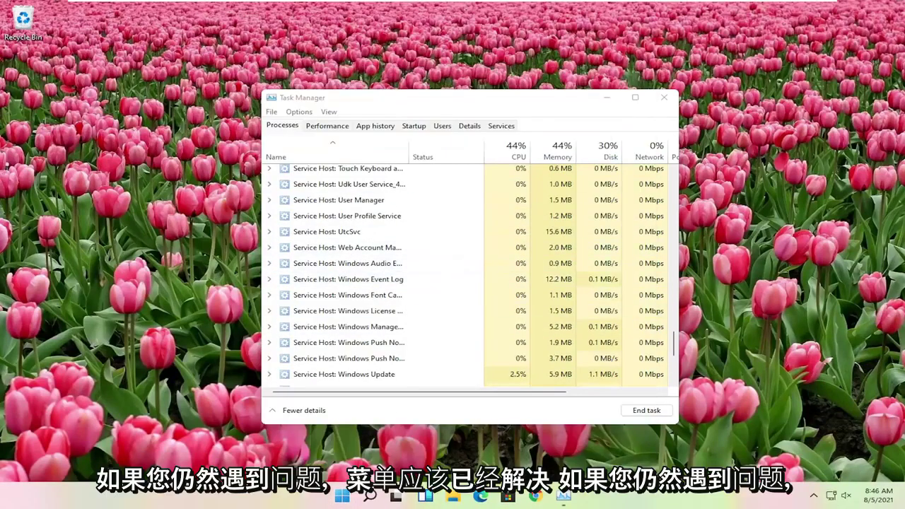
click(664, 96)
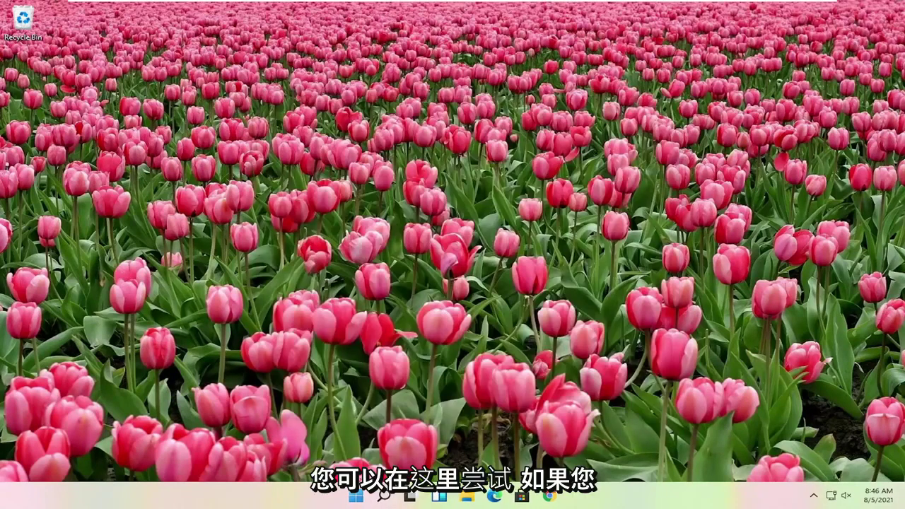
Launch Settings from the Start button's right-click menu.
right_click(356, 496)
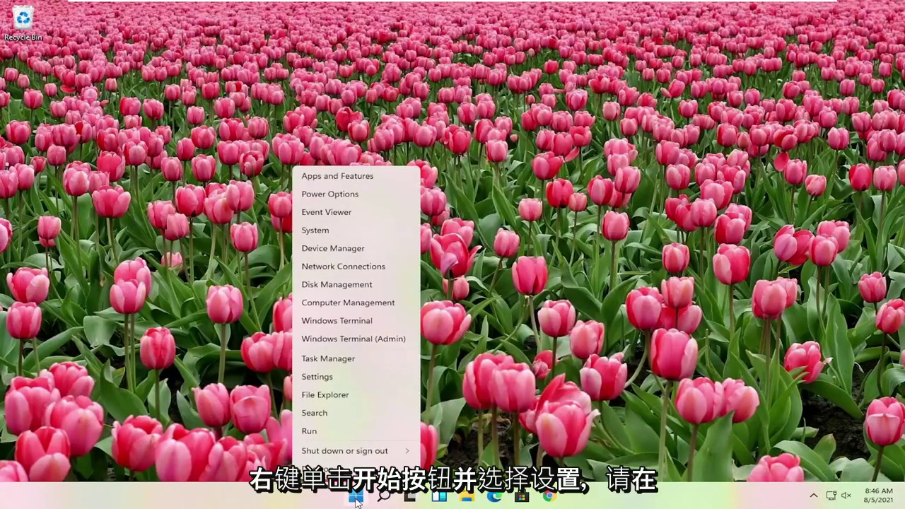
click(308, 376)
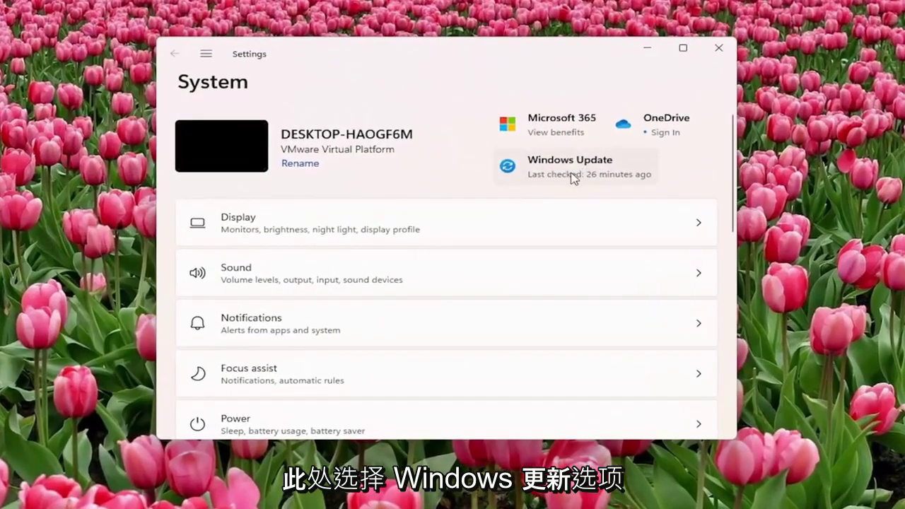
Run Check for updates on the Windows Update page, then close Settings.
click(207, 55)
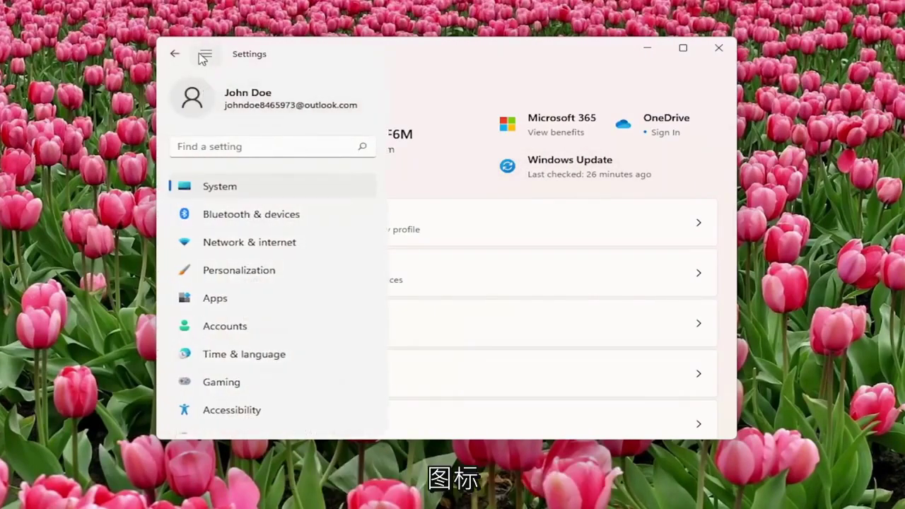
scroll(226, 283, down, 2)
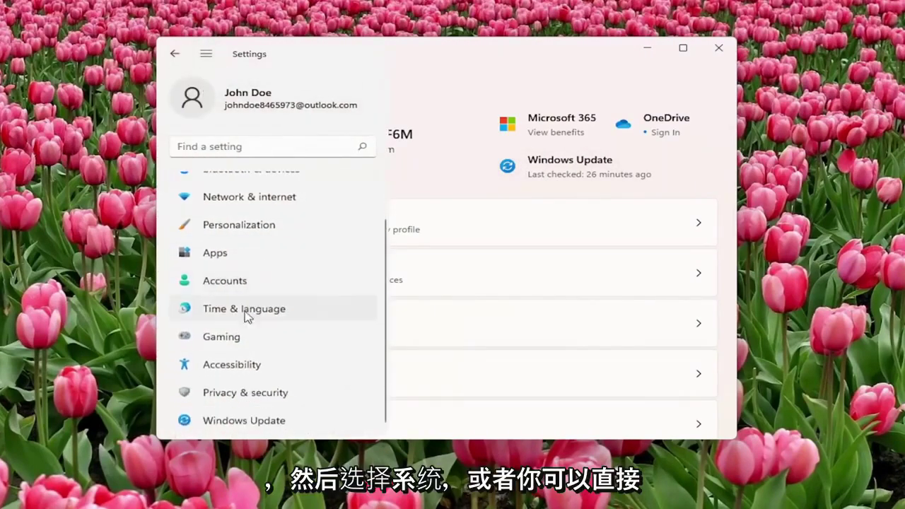
click(233, 424)
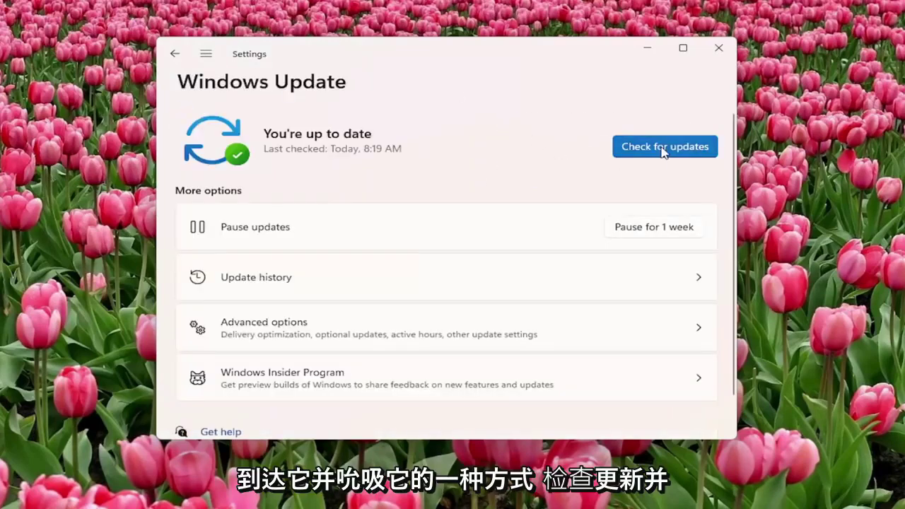
click(664, 148)
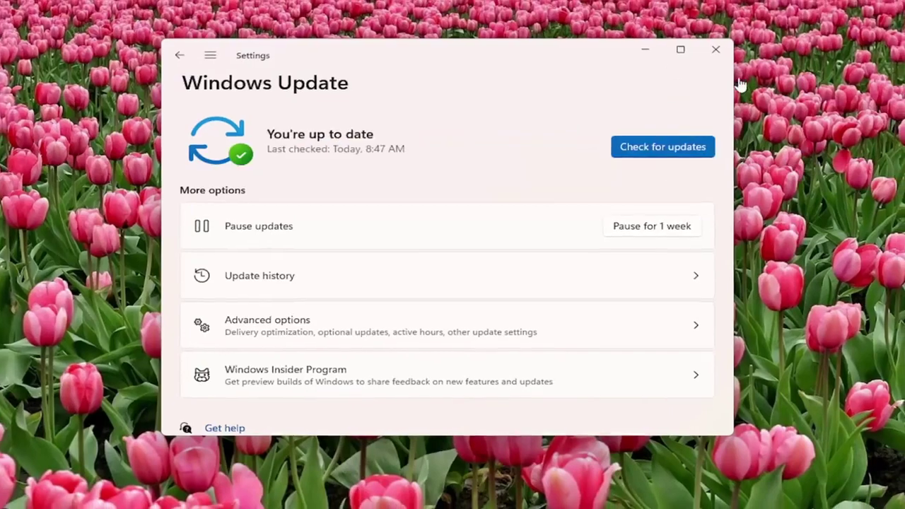
click(718, 47)
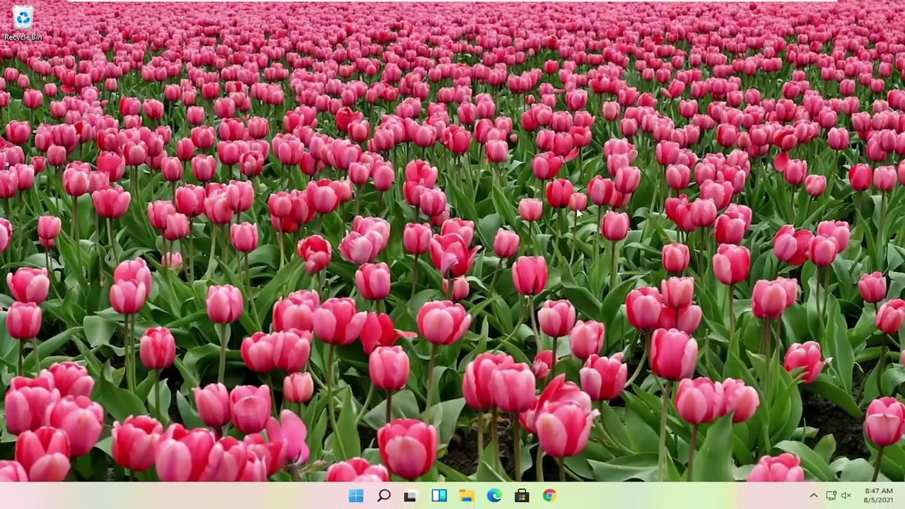
From Task Manager's Run new task, enter cmd with administrative privileges ticked.
right_click(355, 496)
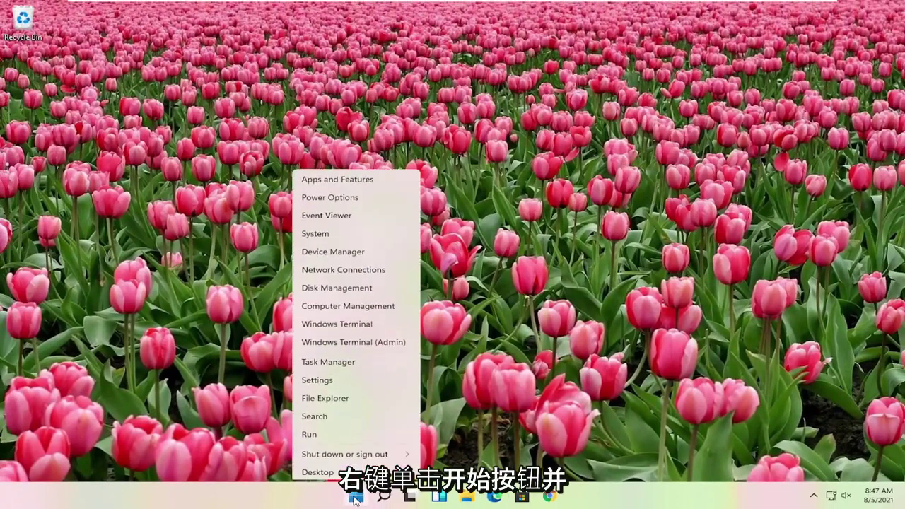
click(328, 359)
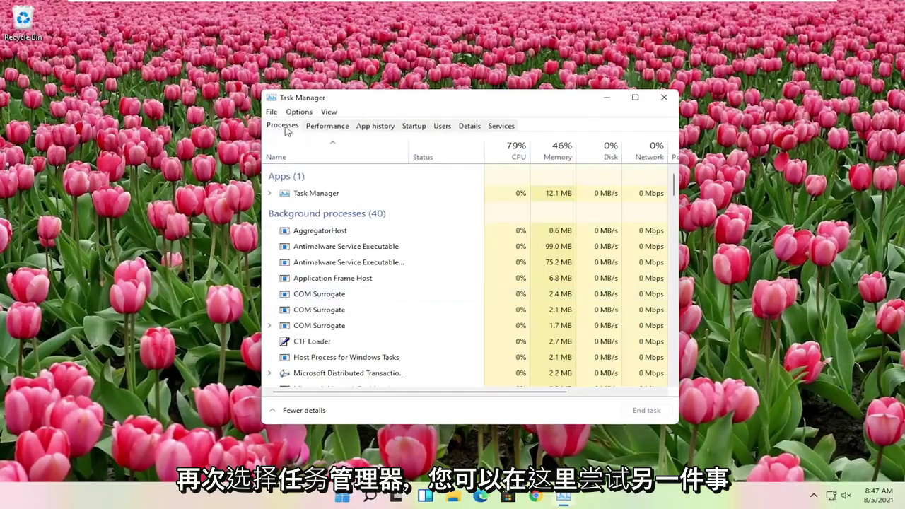
click(272, 113)
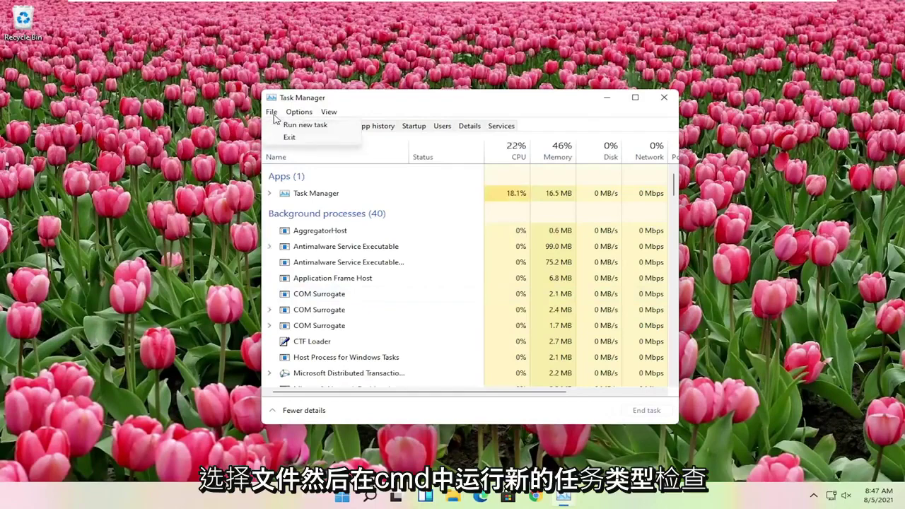
click(322, 125)
text(cmd)
click(314, 194)
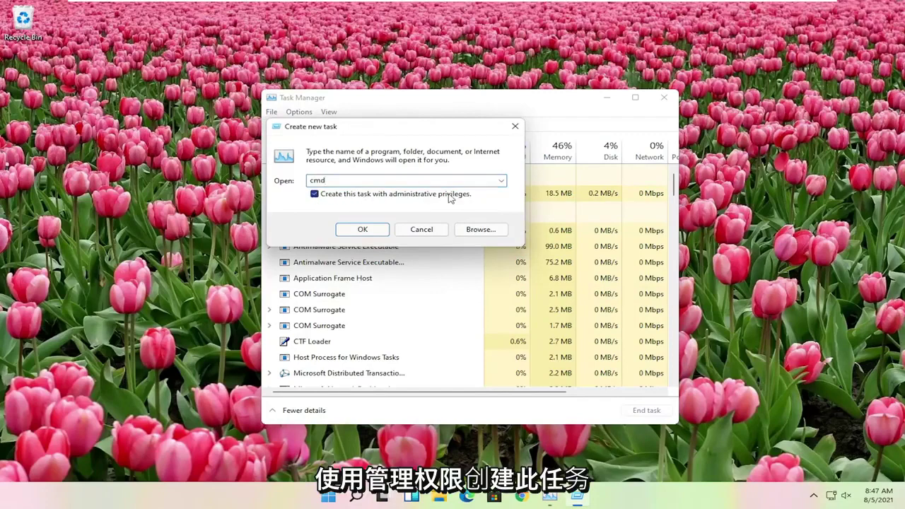
Confirm the admin Command Prompt and run sfc /scannow.
click(363, 229)
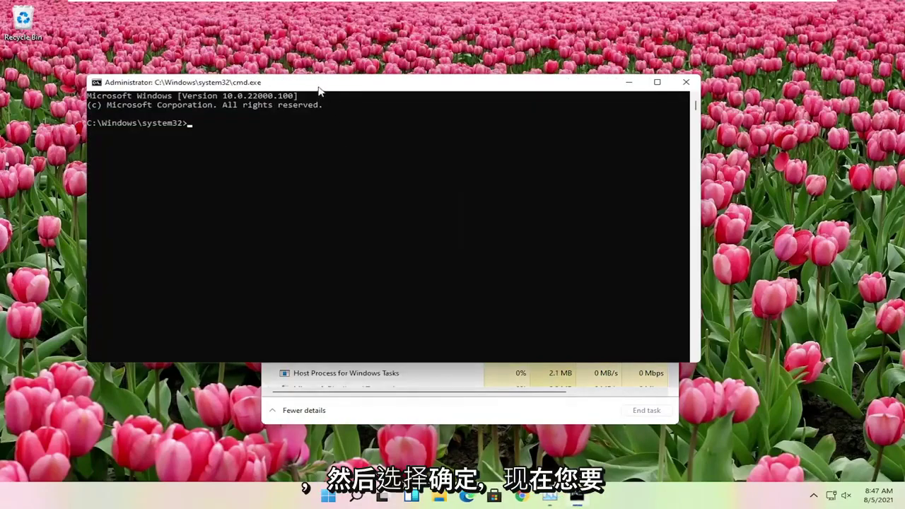
drag(319, 89, 396, 103)
text(sfc /scannow)
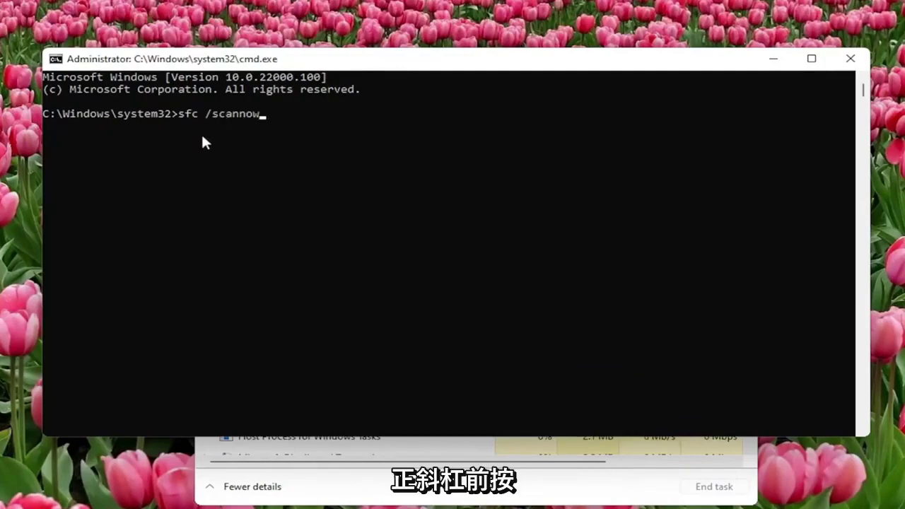
drag(219, 60, 238, 65)
key(Return)
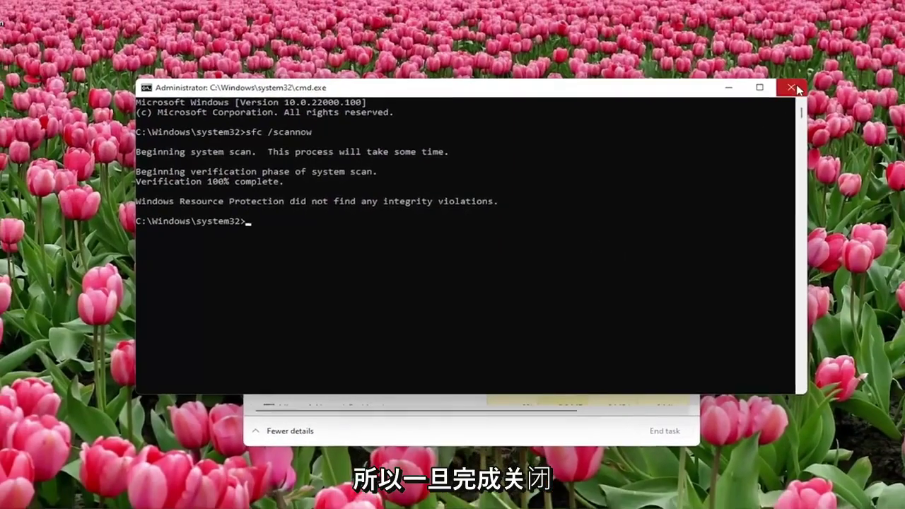
Close the finished Command Prompt window and Task Manager.
click(869, 63)
click(673, 103)
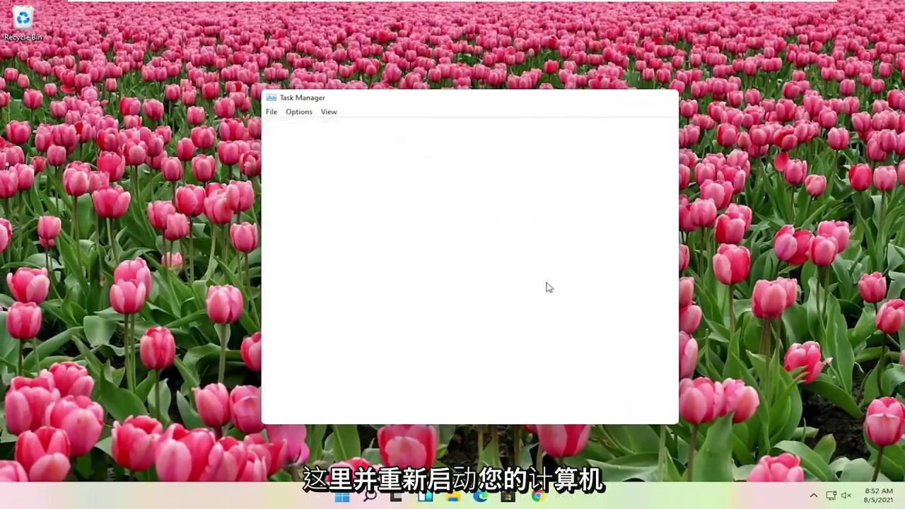